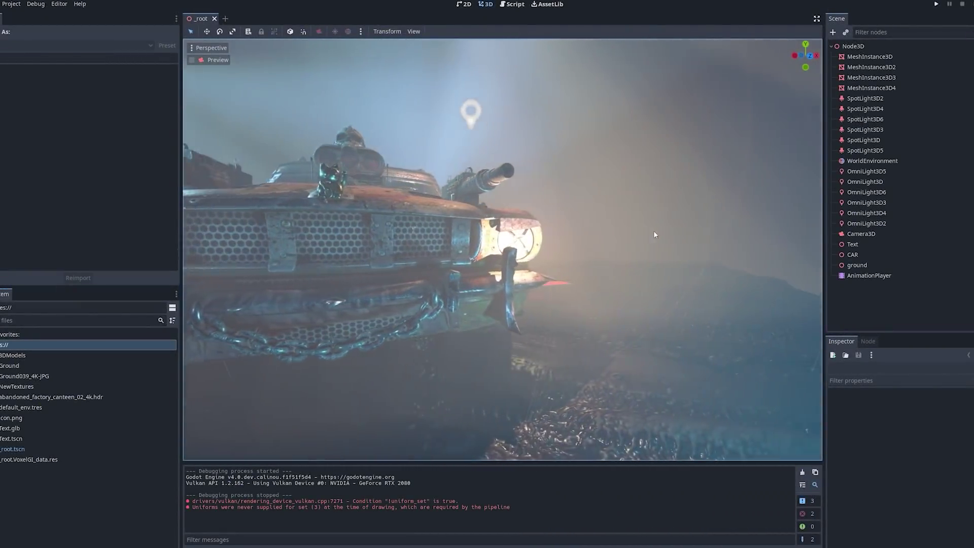
- Complete line 39 as 'velocity = move_and_slide' using the autocomplete suggestion
middle_click_drag(654, 231, 539, 232)
scroll(627, 238, "down", 3)
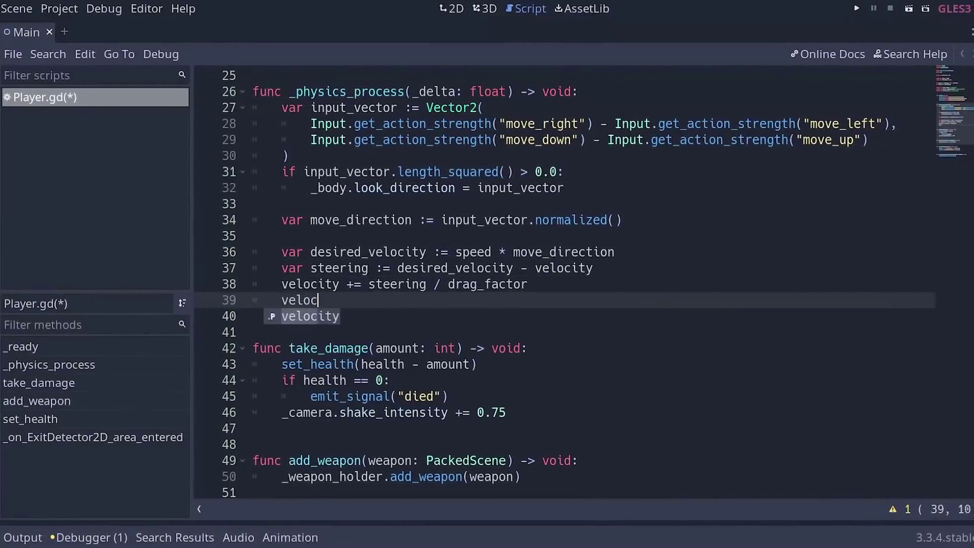
type("ity = movea")
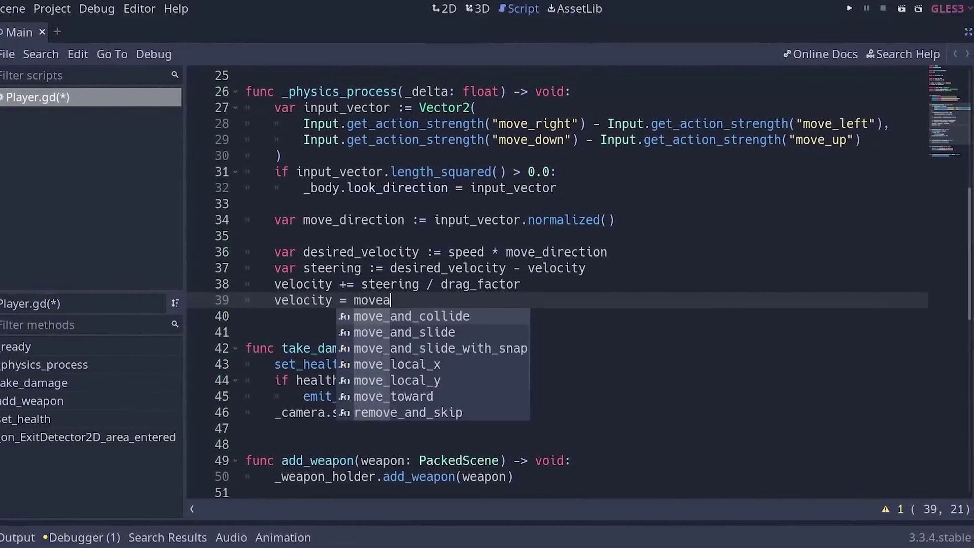
type("sl")
key("Return")
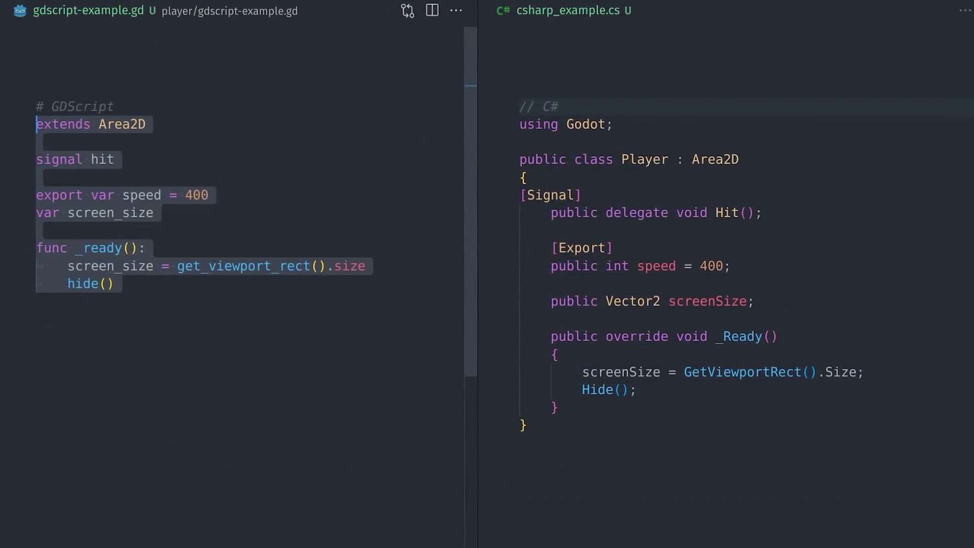
key("Right")
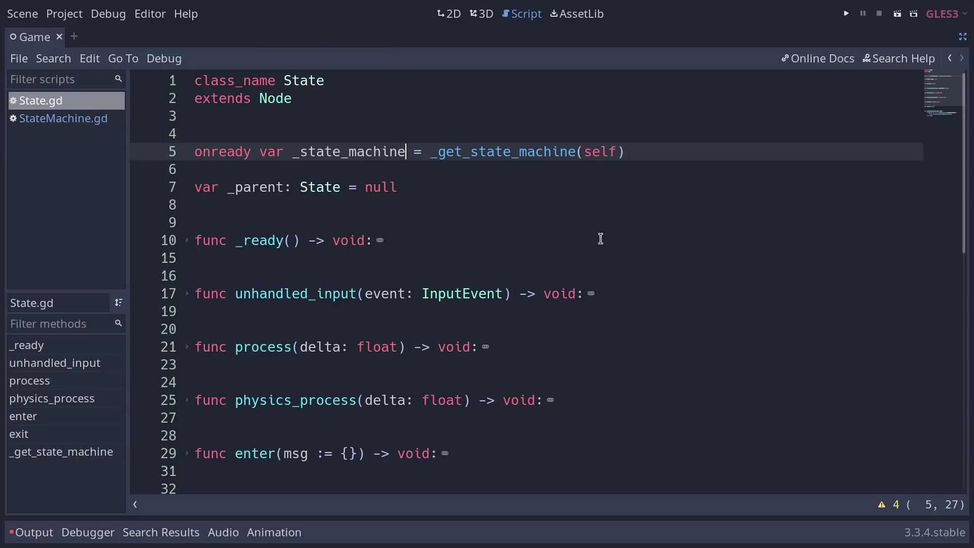
type("Stat")
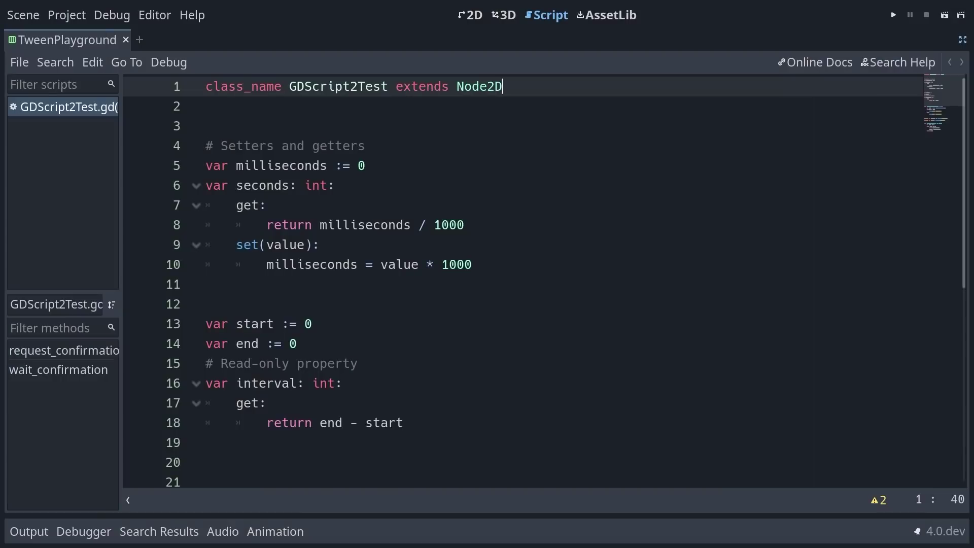
scroll(533, 282, "down", 6)
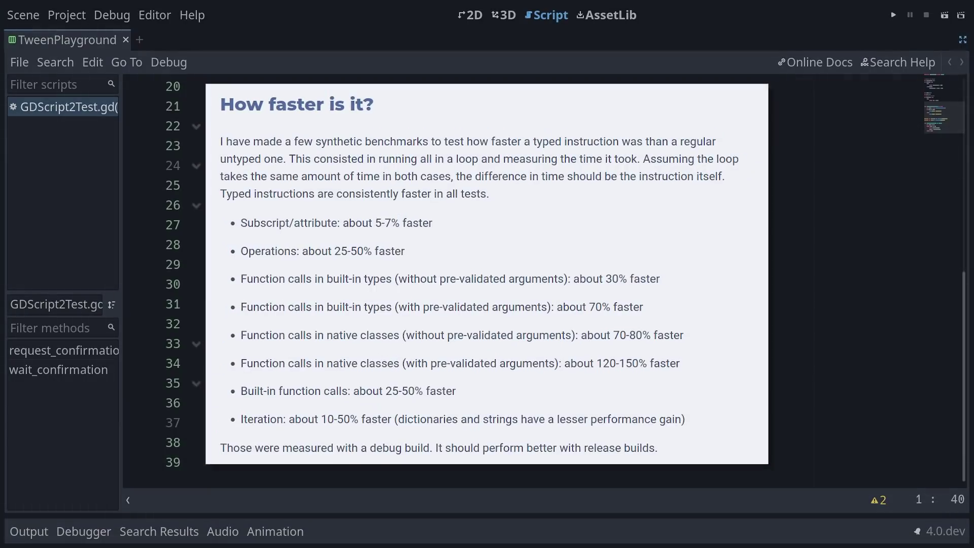
scroll(533, 281, "up", 3)
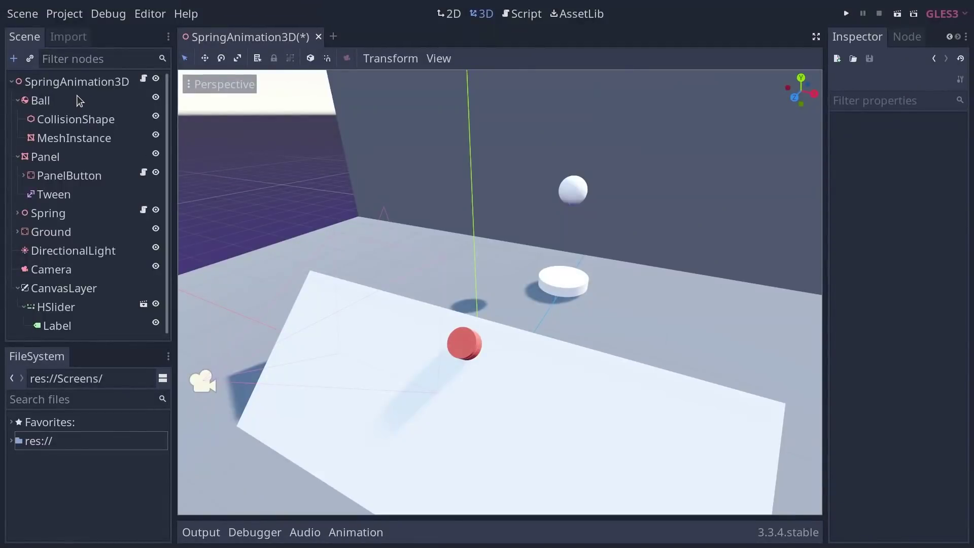
- Add a Tween child under Ball using the Create New Node search for 'twee'
left_click(76, 97)
key("ctrl+a")
type("twee")
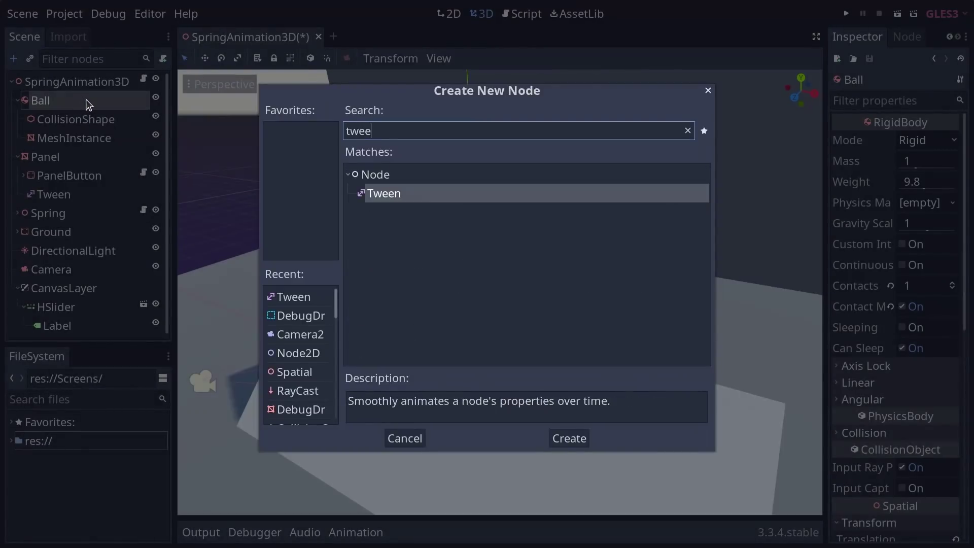
double_click(442, 199)
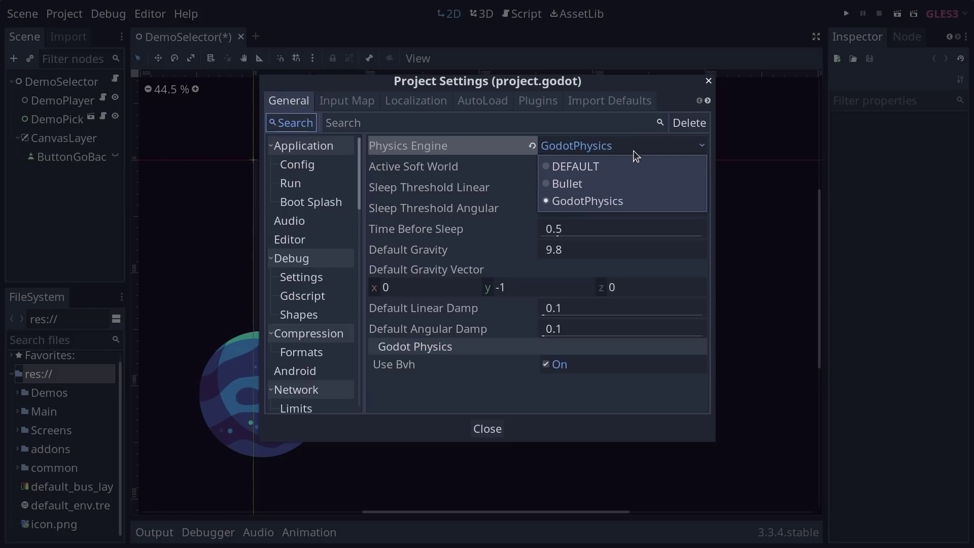
- Set Project Settings' 3D Physics Engine dropdown to Bullet
left_click(626, 182)
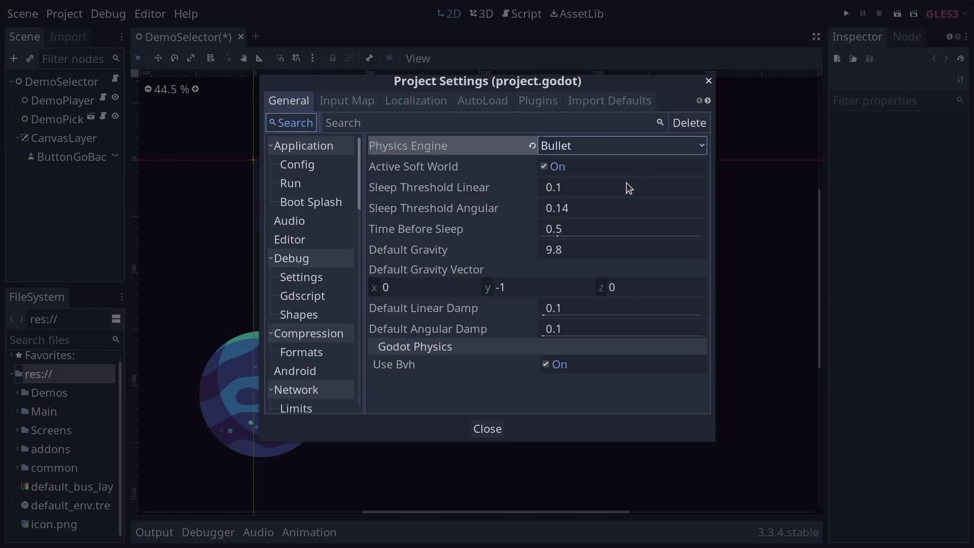
left_click(634, 148)
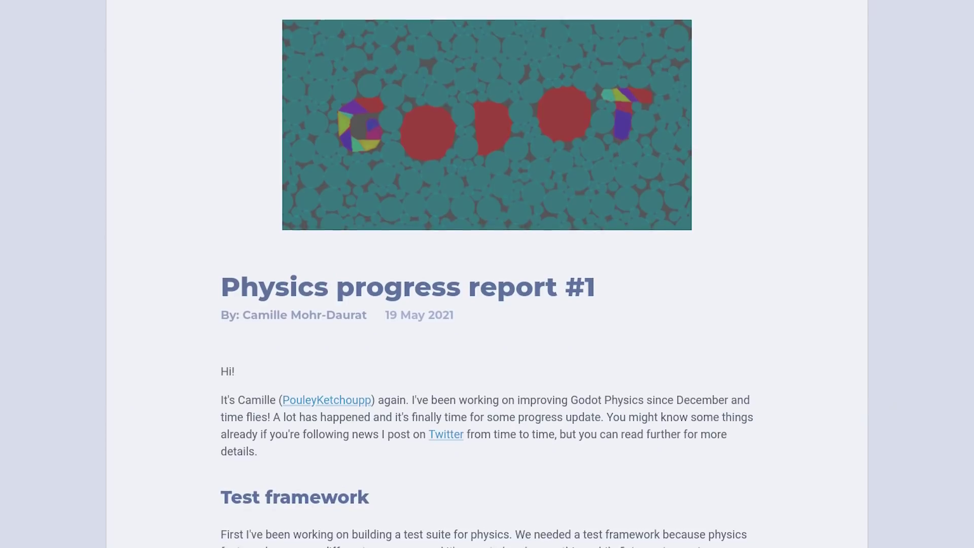
scroll(488, 274, "down", 1)
scroll(488, 274, "down", 1)
scroll(487, 274, "down", 2)
scroll(488, 274, "down", 2)
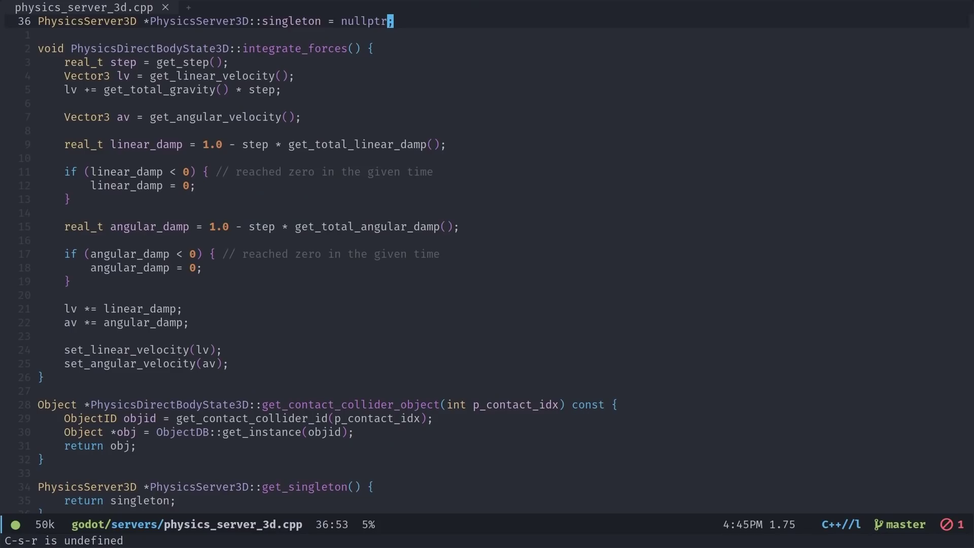
scroll(488, 274, "down", 2)
scroll(487, 274, "down", 5)
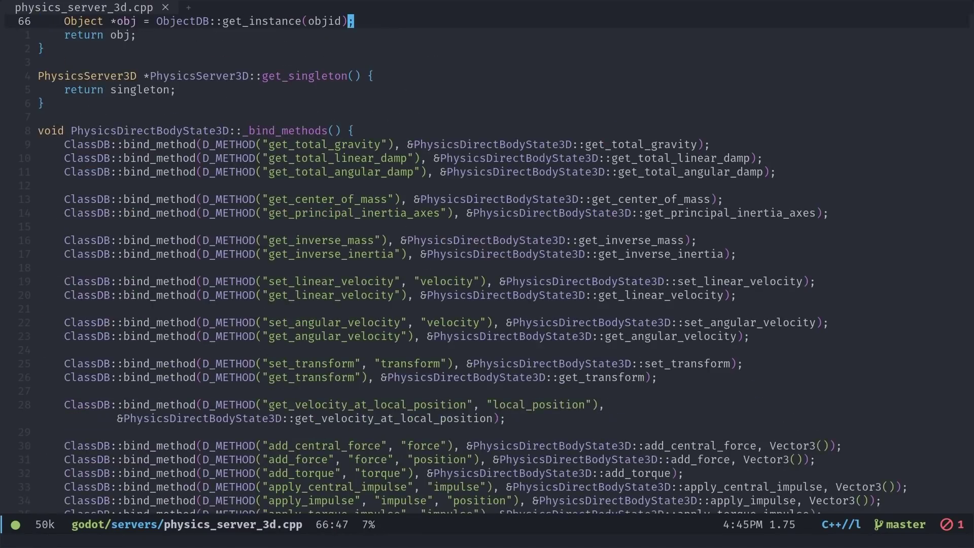
scroll(488, 274, "down", 3)
scroll(488, 274, "down", 4)
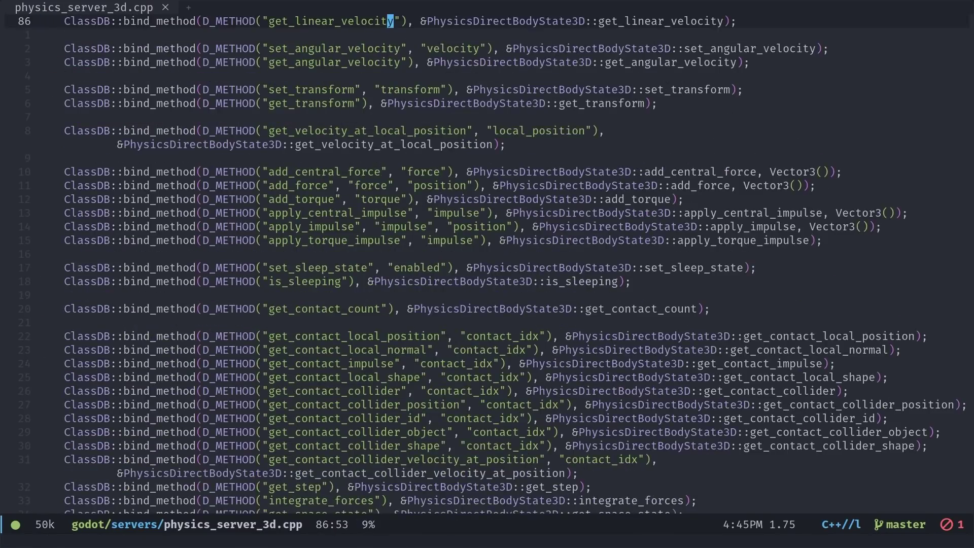
scroll(487, 274, "down", 3)
scroll(487, 275, "down", 1)
scroll(487, 274, "down", 2)
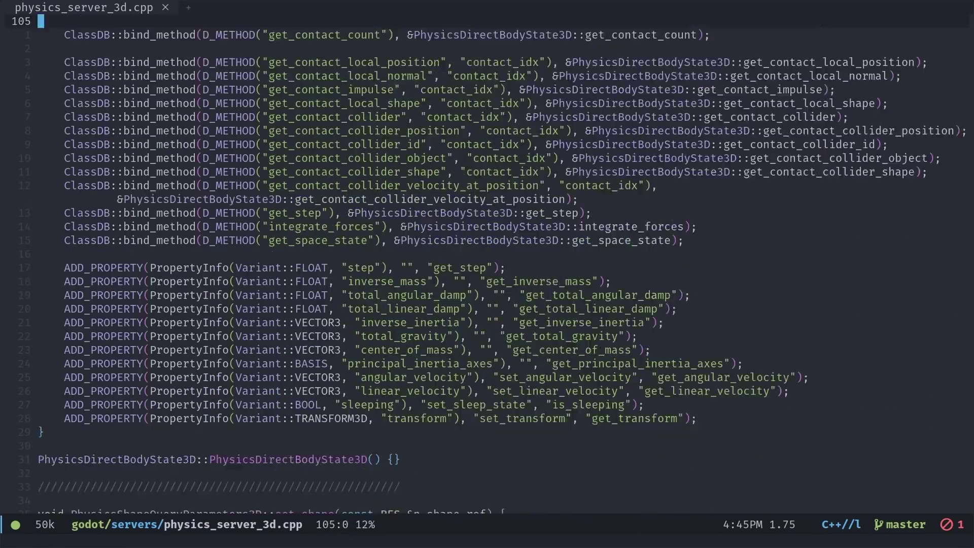
scroll(487, 274, "down", 5)
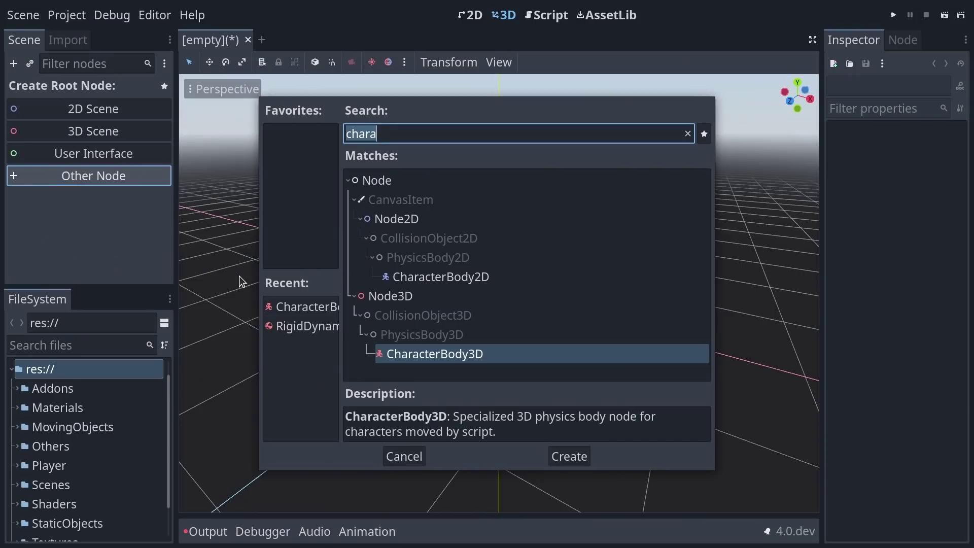
- Create a CharacterBody3D root node with a CollisionShape3D child
key("Return")
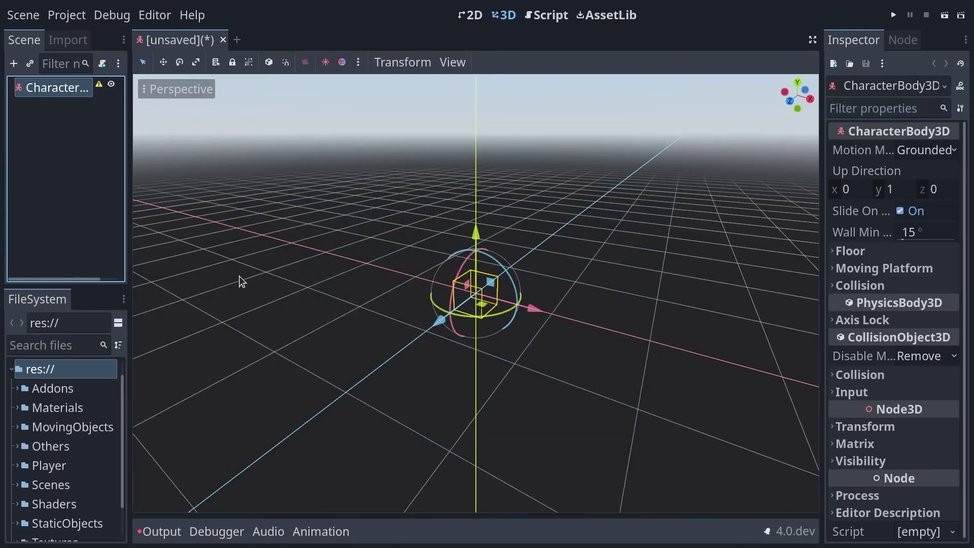
key("ctrl+a")
type("coll")
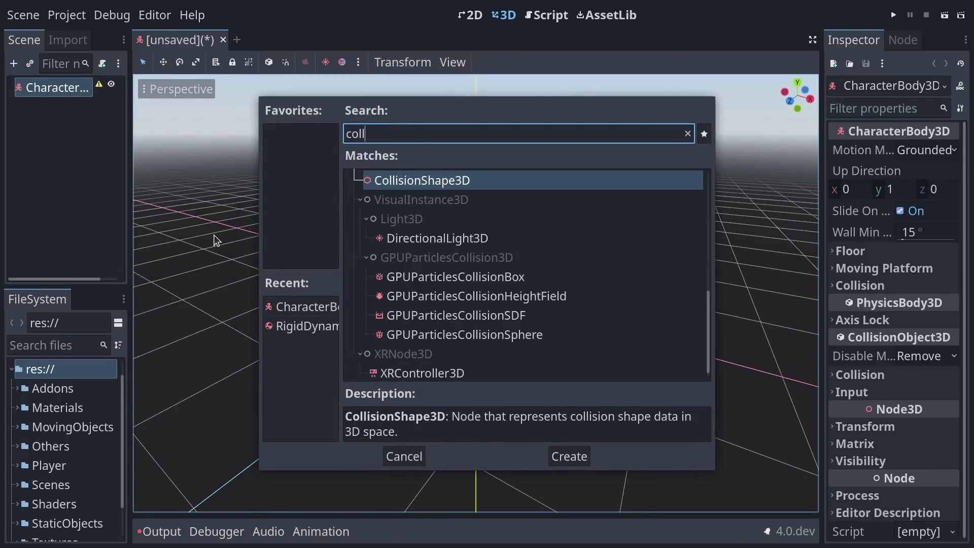
type("isio")
key("Return")
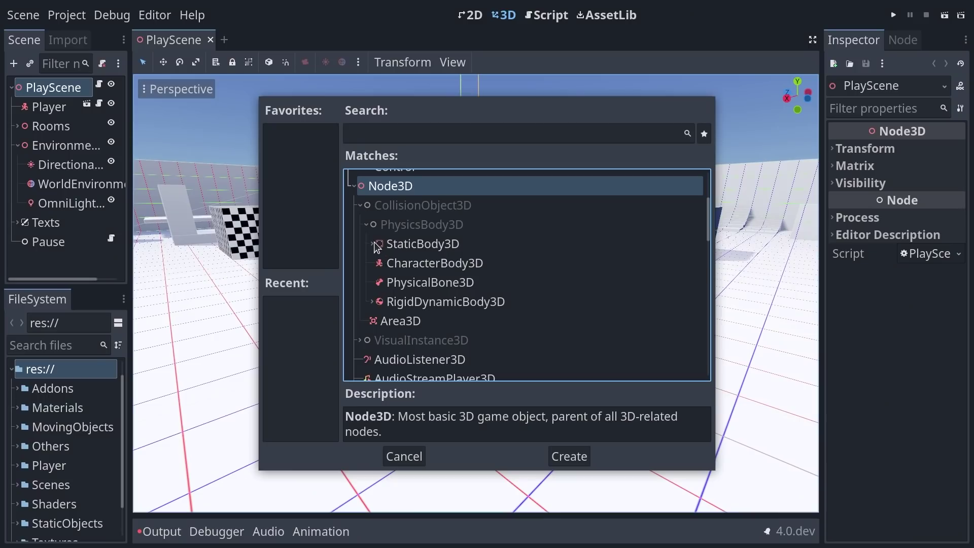
- Browse StaticBody3D and RigidDynamicBody3D types, then expand the Player's Floor and Moving Platform settings
left_click(374, 244)
left_click(370, 321)
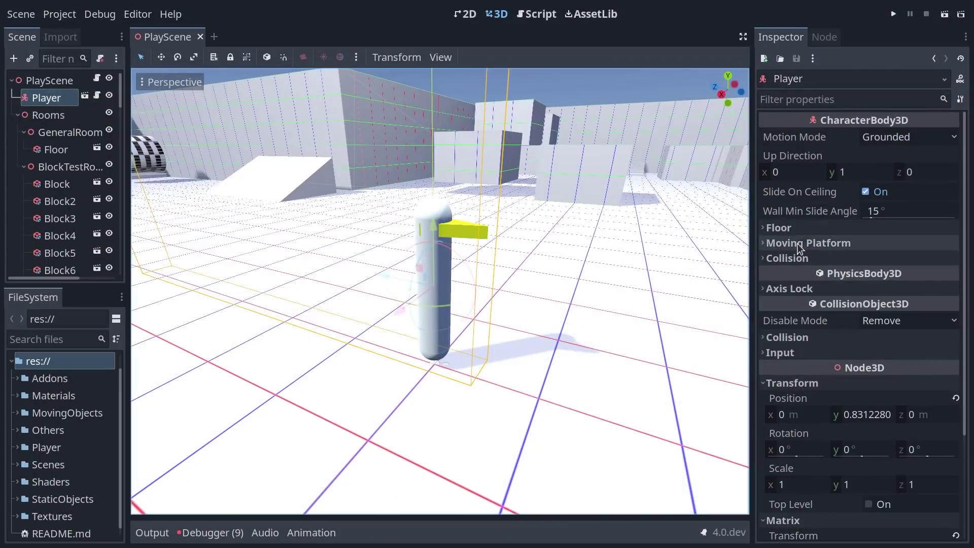
left_click(813, 229)
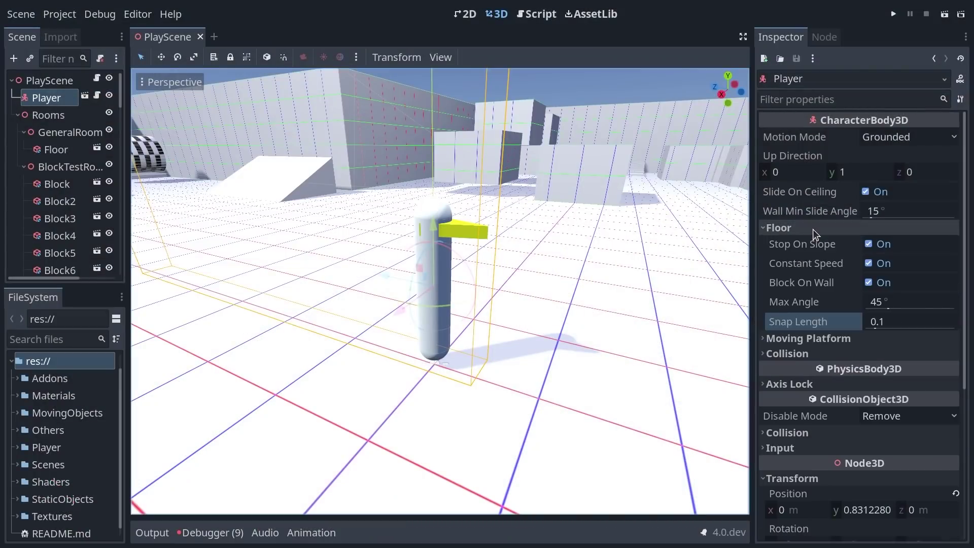
left_click(838, 337)
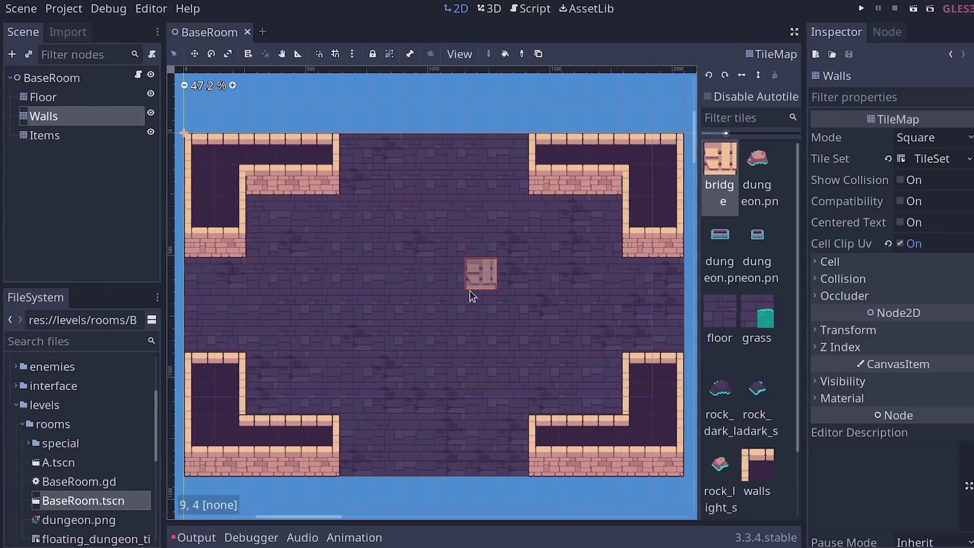
- Paint a block of wall tiles and erase a column from the right wall
left_click(756, 468)
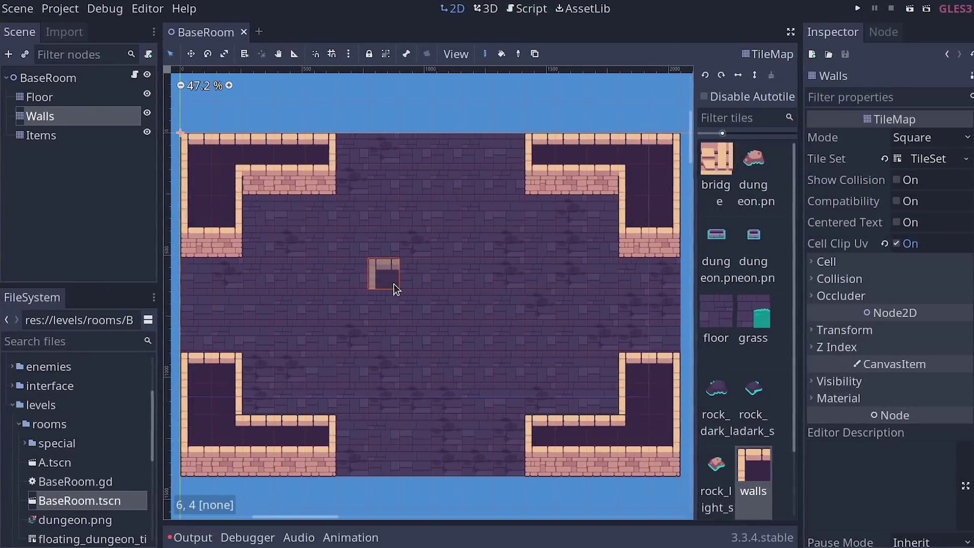
mouse_move(393, 284)
left_mouse_down("ctrl+shift")
mouse_move(440, 332)
mouse_move(470, 329)
left_mouse_up("ctrl+shift")
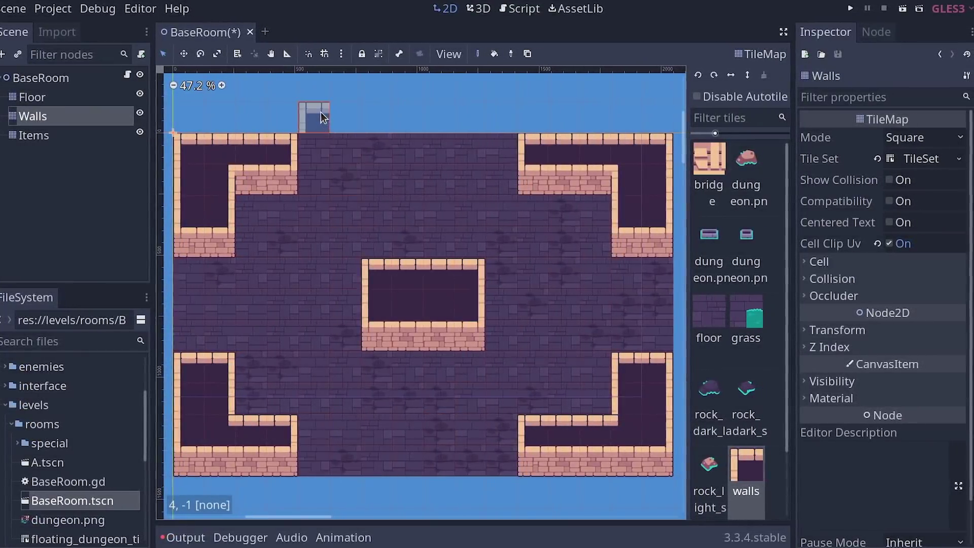
mouse_move(522, 127)
right_mouse_down()
mouse_move(537, 435)
mouse_move(516, 457)
right_mouse_up()
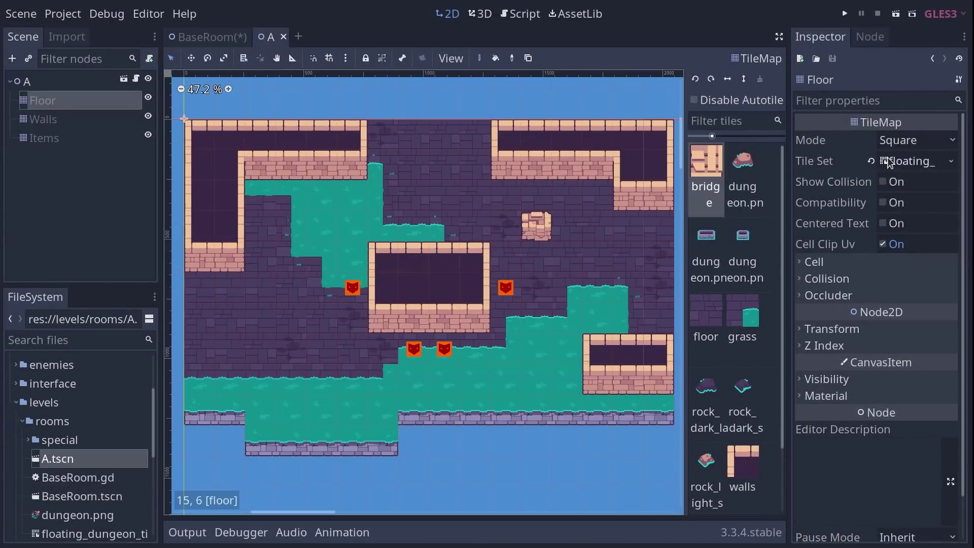
- Add collision rectangles to the first dungeon tiles in the floating_dungeon tileset
left_click(888, 157)
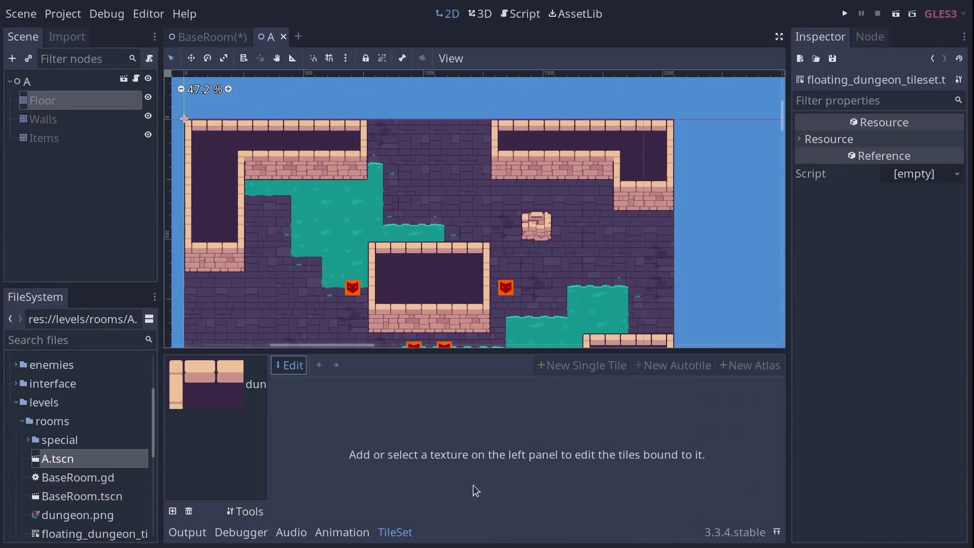
left_click(209, 382)
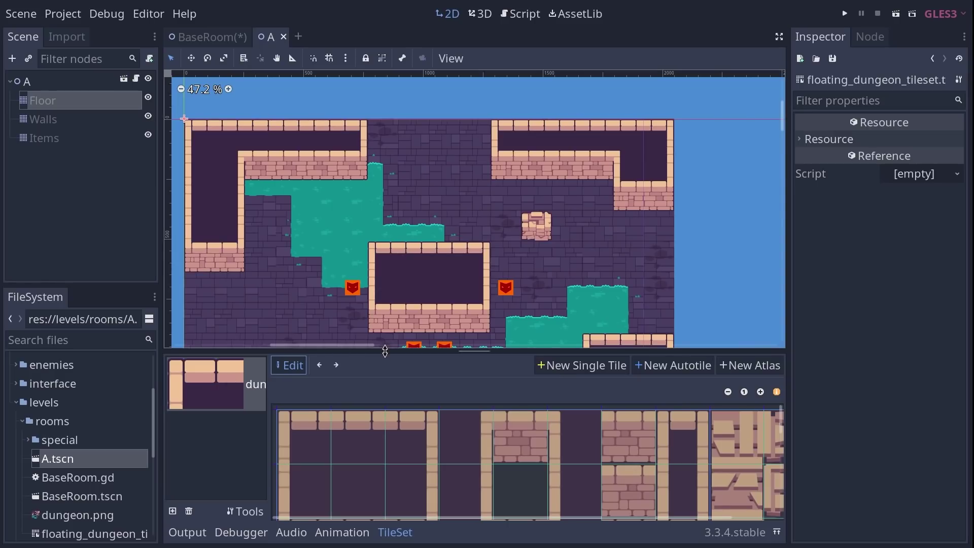
left_click_drag(386, 350, 426, 161)
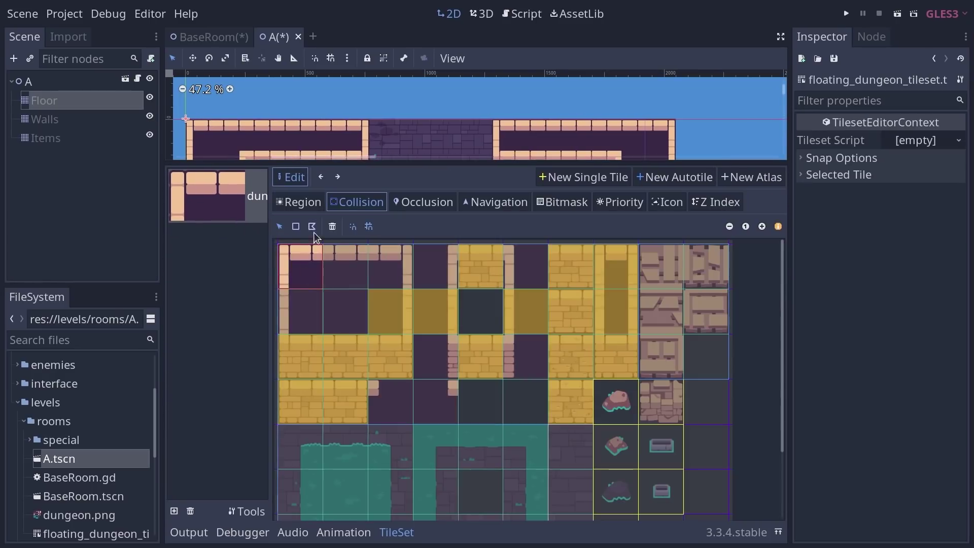
left_click(300, 271)
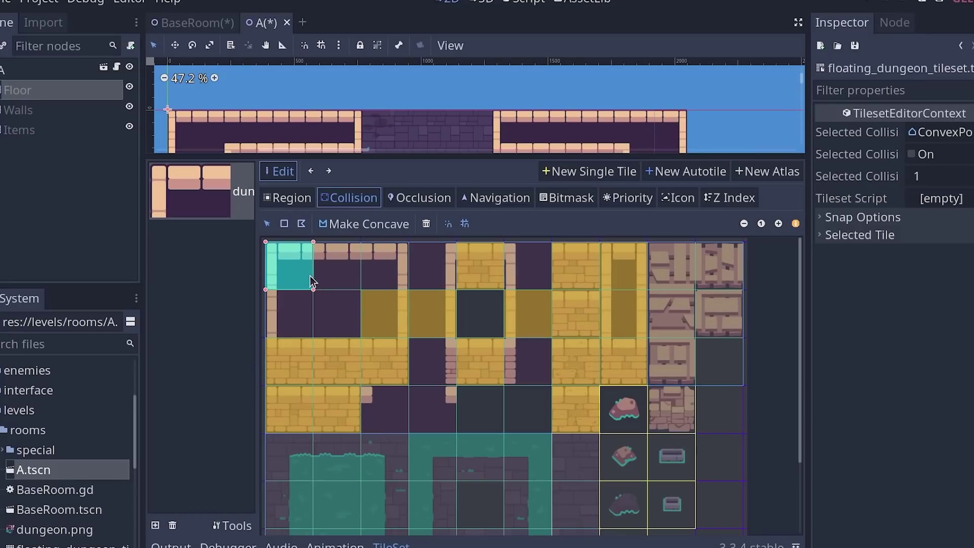
left_click(344, 267)
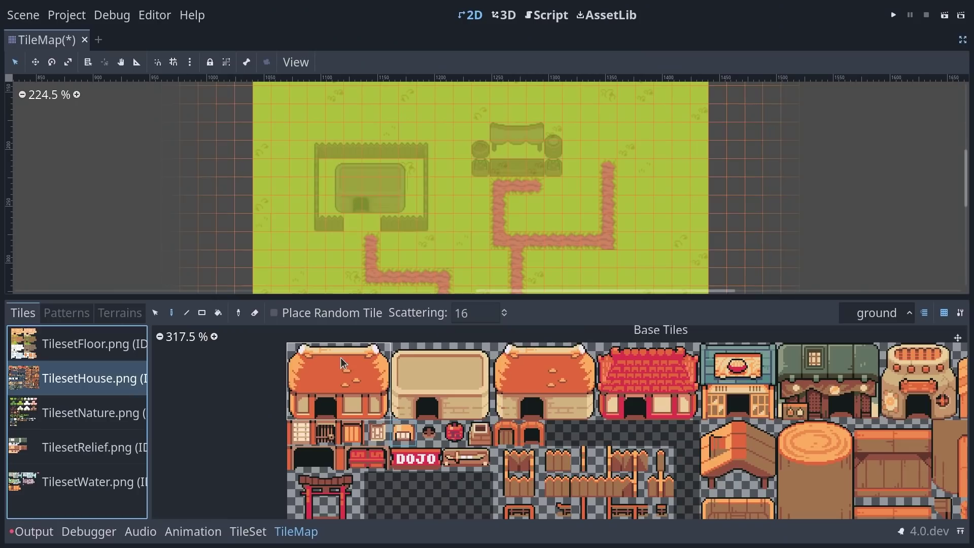
- Auto-create tiles from the water image's non-transparent regions
left_click(859, 317)
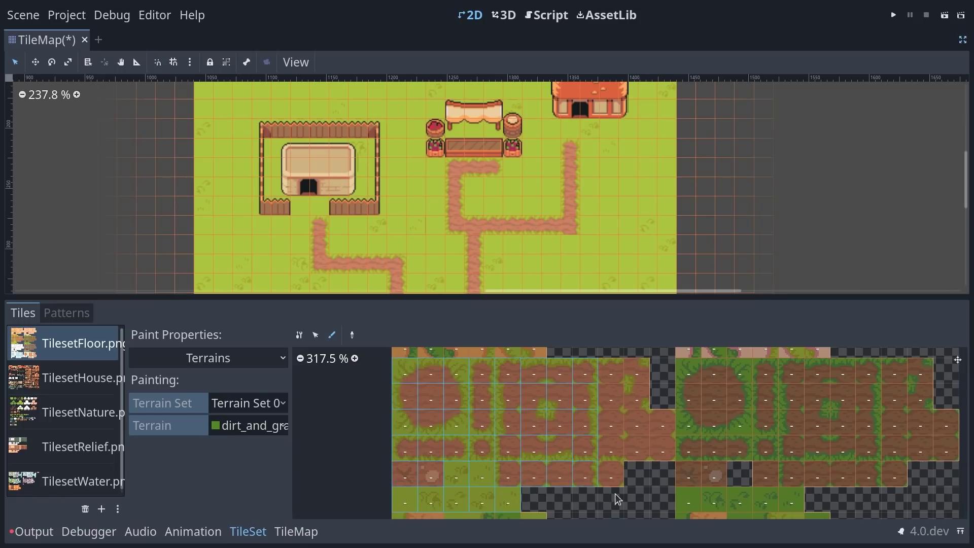
scroll(559, 434, "down", 3)
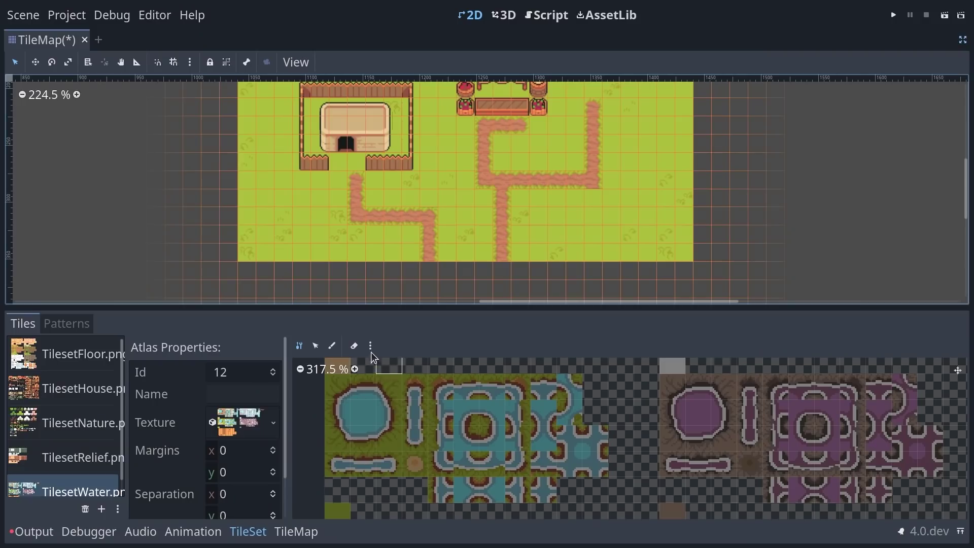
left_click(389, 369)
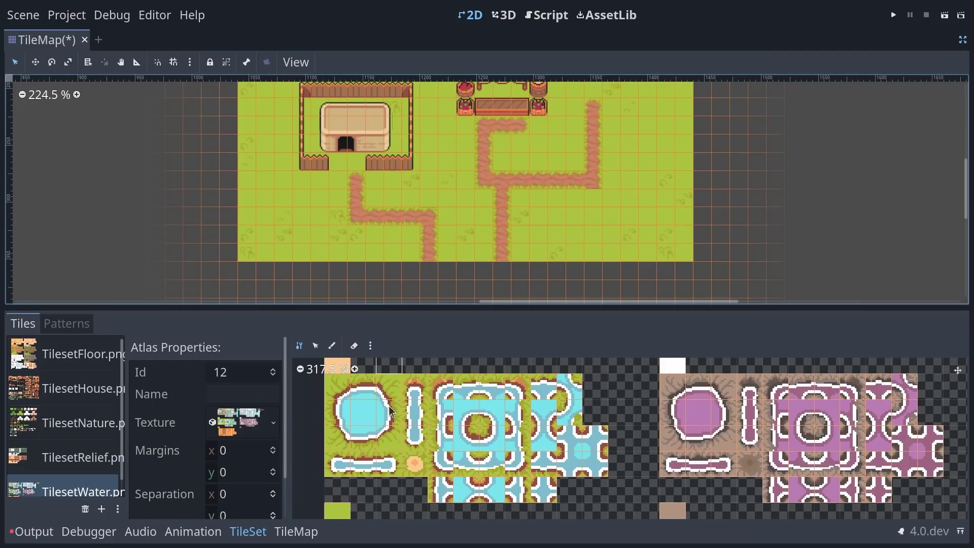
left_click(296, 531)
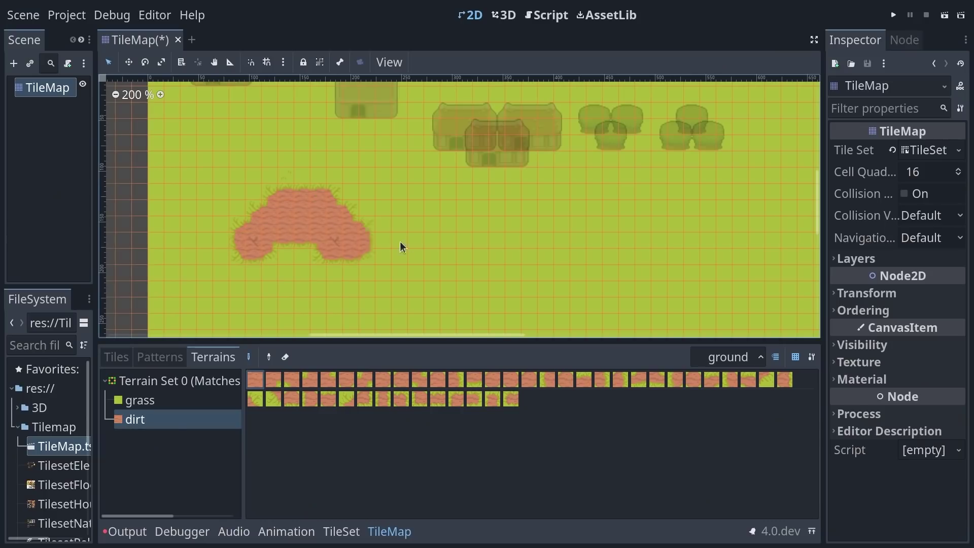
- Paint a dirt path across the grass map and mark floor tile bits as sand terrain
left_click_drag(400, 246, 586, 234)
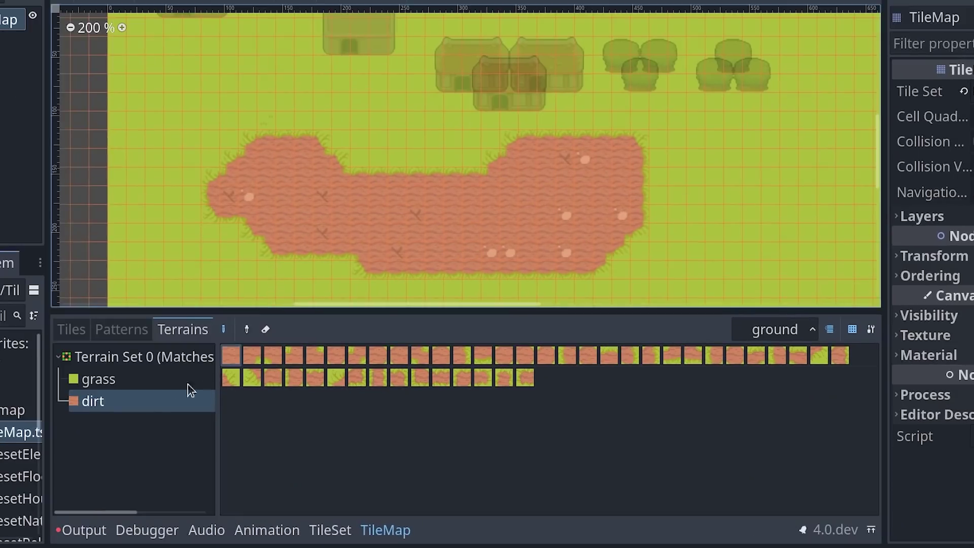
left_click(229, 400)
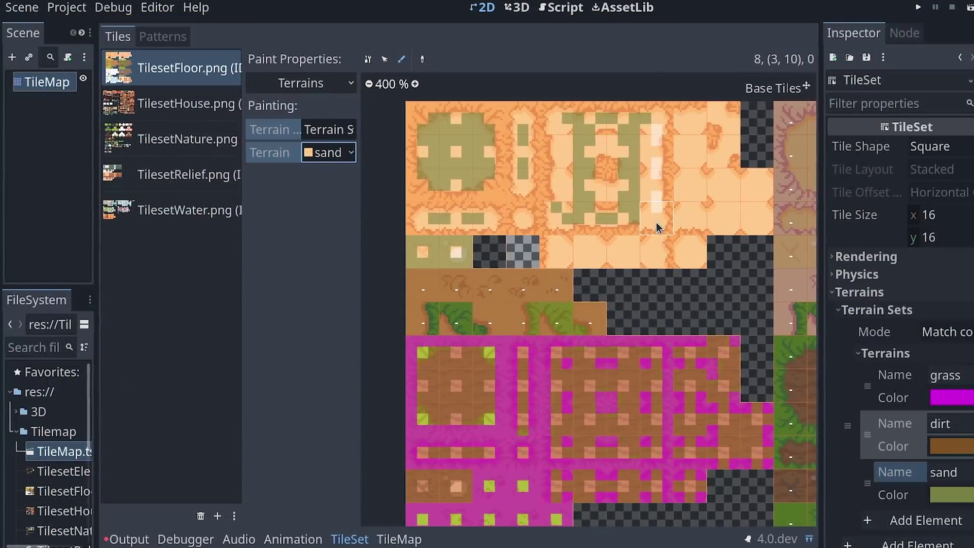
left_click(657, 226)
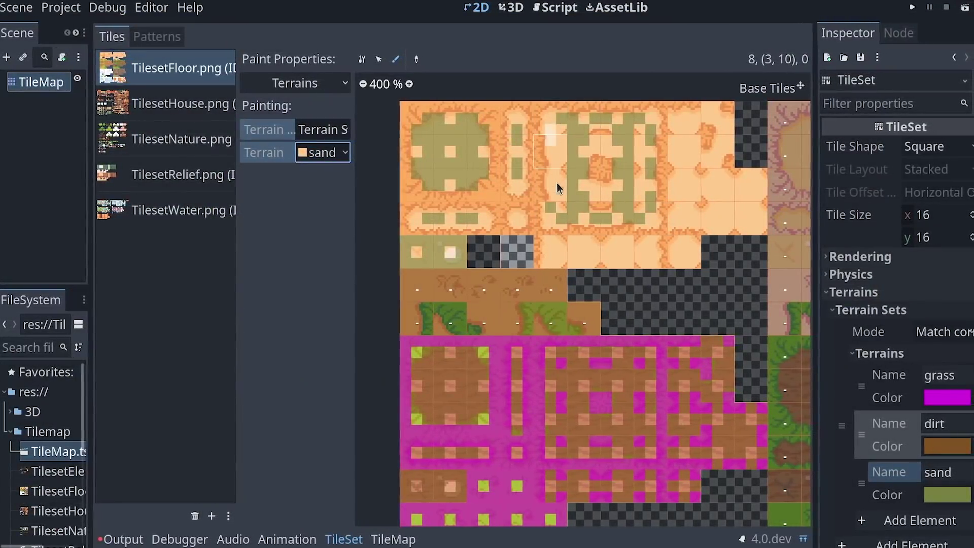
left_click_drag(555, 124, 552, 209)
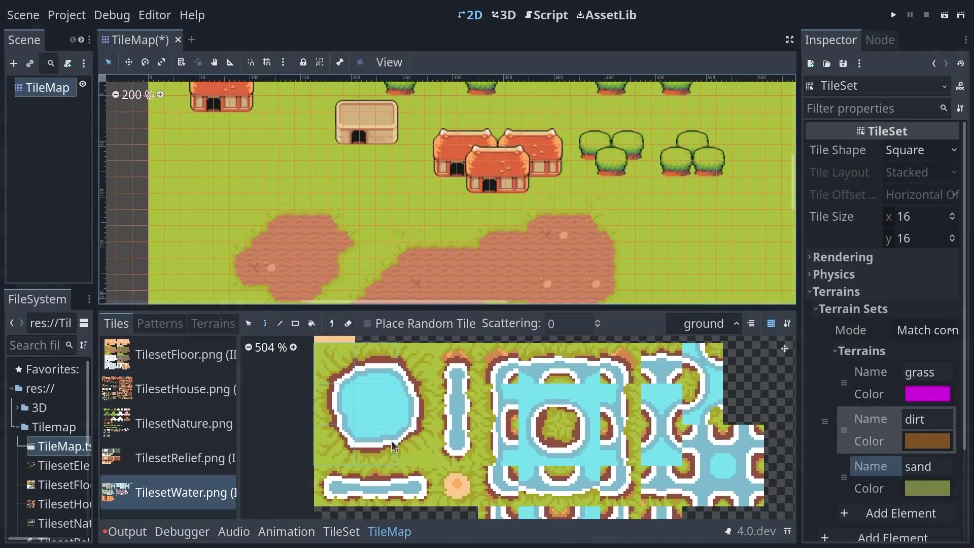
- Place two ponds on the grass and select the pine tree cluster from TilesetNature.png
left_click(390, 188)
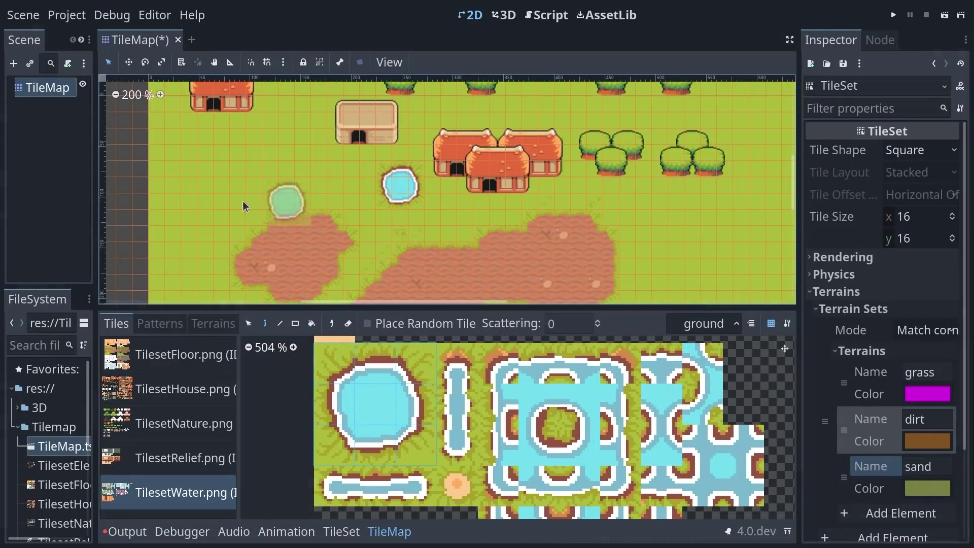
left_click(194, 213)
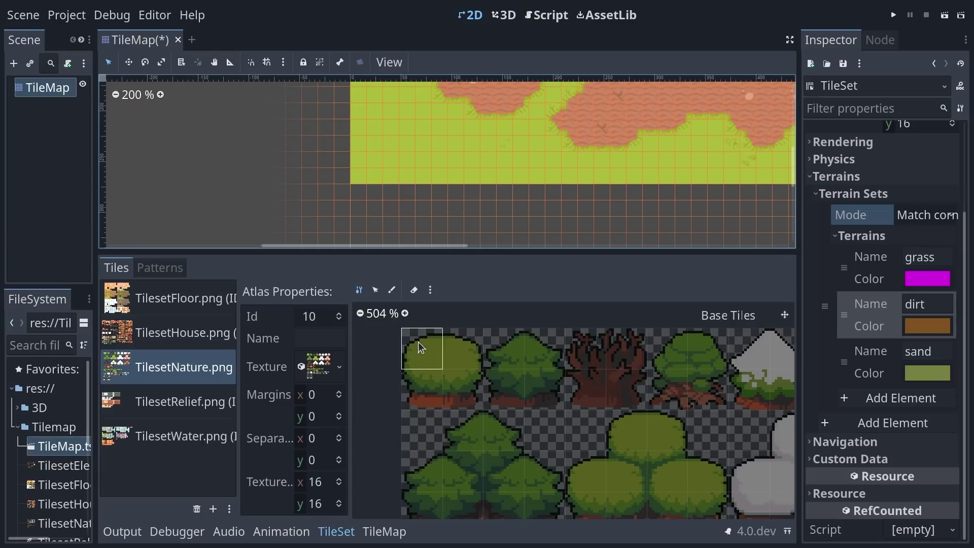
left_click_drag(419, 347, 466, 394)
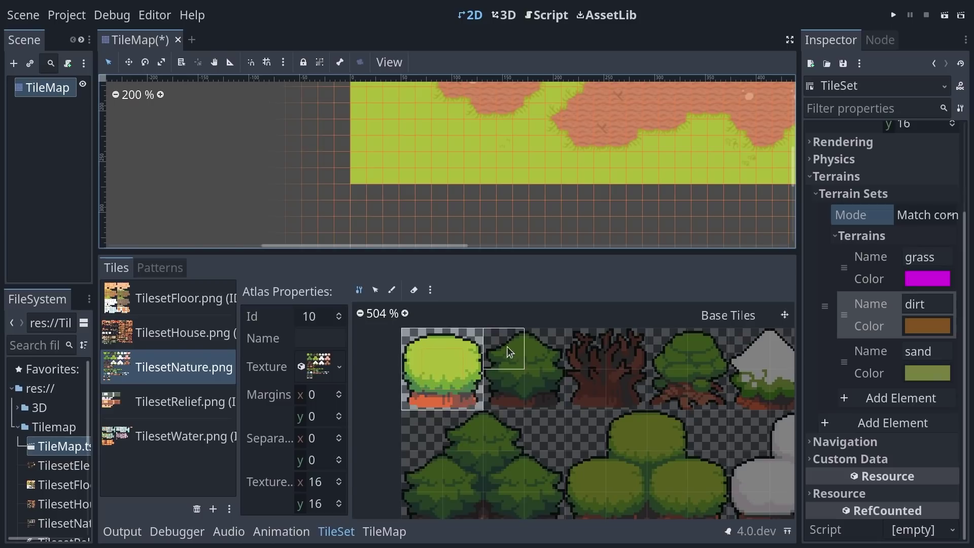
scroll(543, 431, "down", 2)
scroll(544, 427, "down", 2)
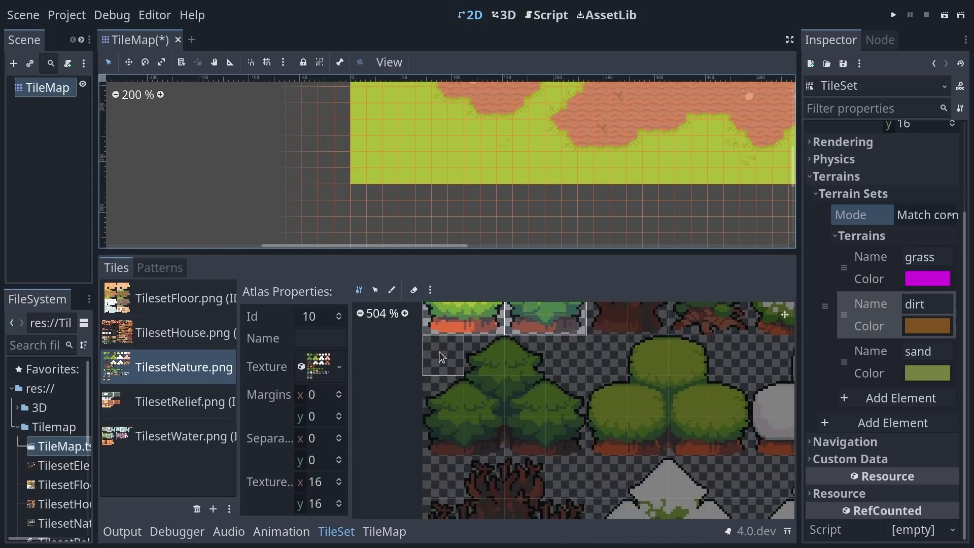
left_click_drag(544, 424, 564, 440)
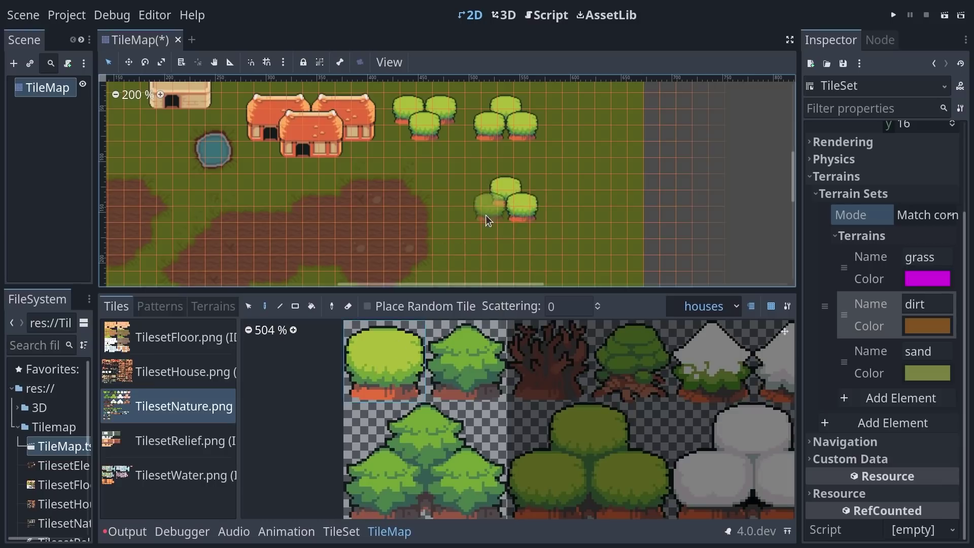
scroll(599, 238, "left", 5)
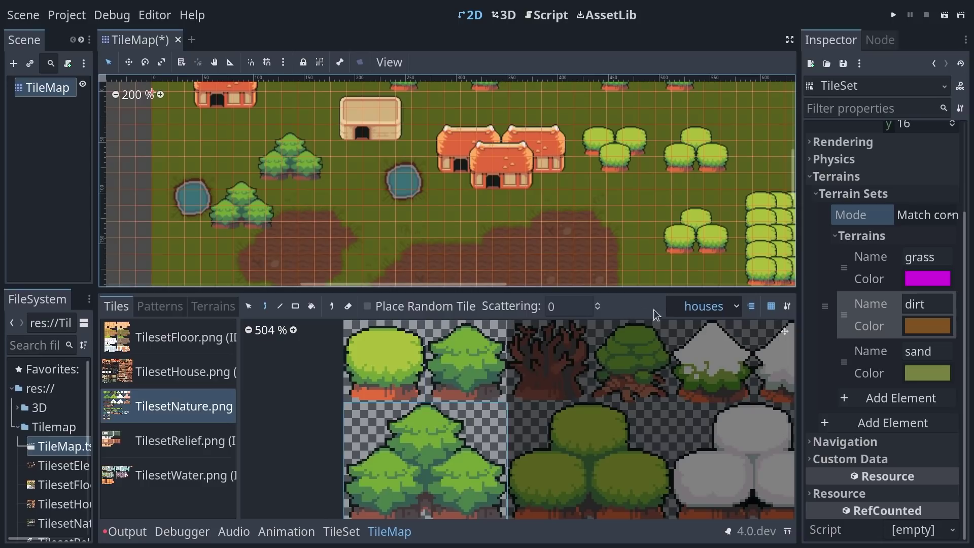
- Switch between the ground and houses layers and toggle dimming of inactive layers
left_click(704, 306)
left_click(706, 269)
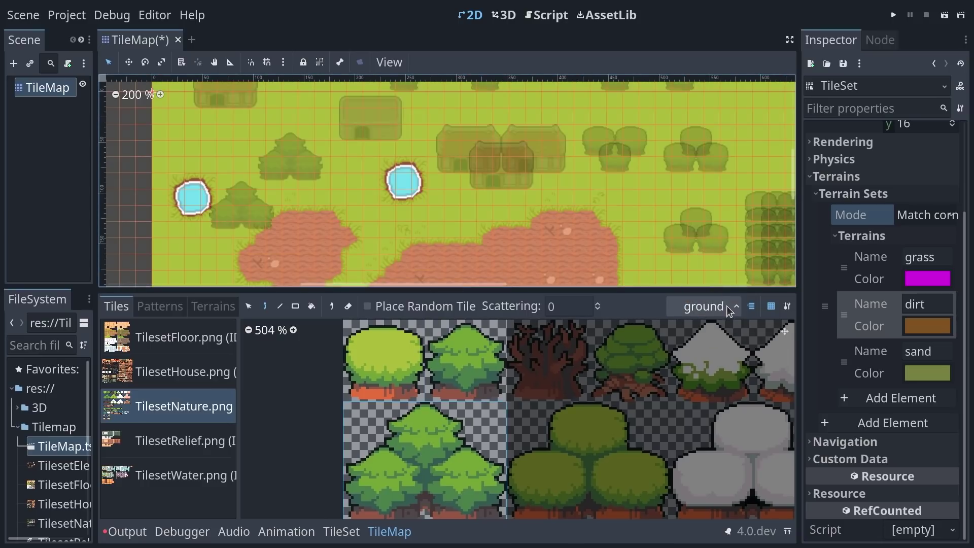
left_click(701, 284)
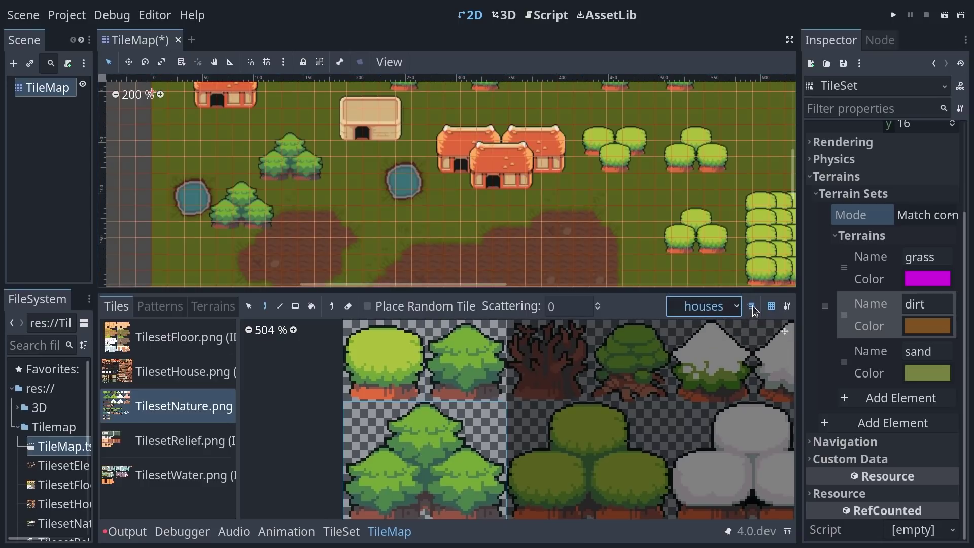
left_click(752, 307)
left_click(751, 307)
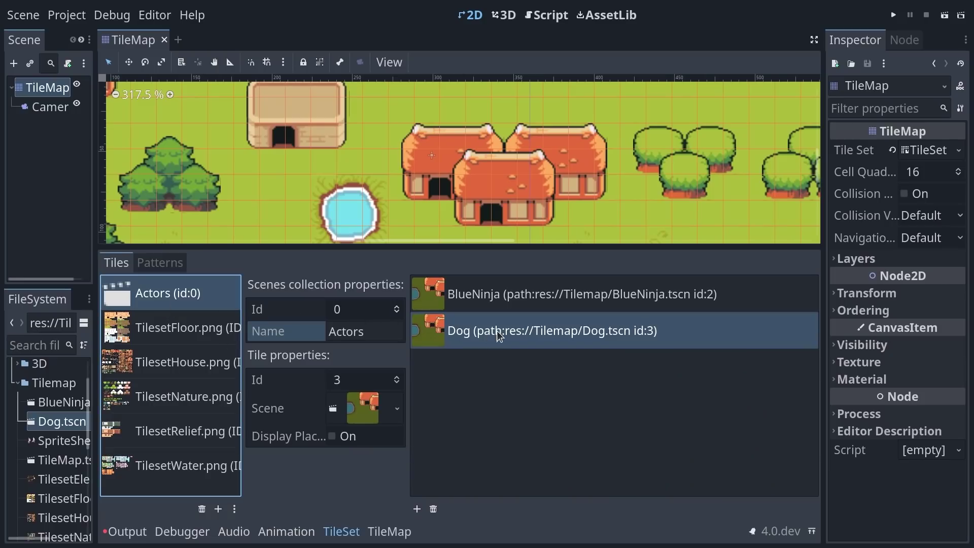
- Place BlueNinja below the houses and Dog beside the tan house from Actors
left_click(496, 336)
left_click(389, 531)
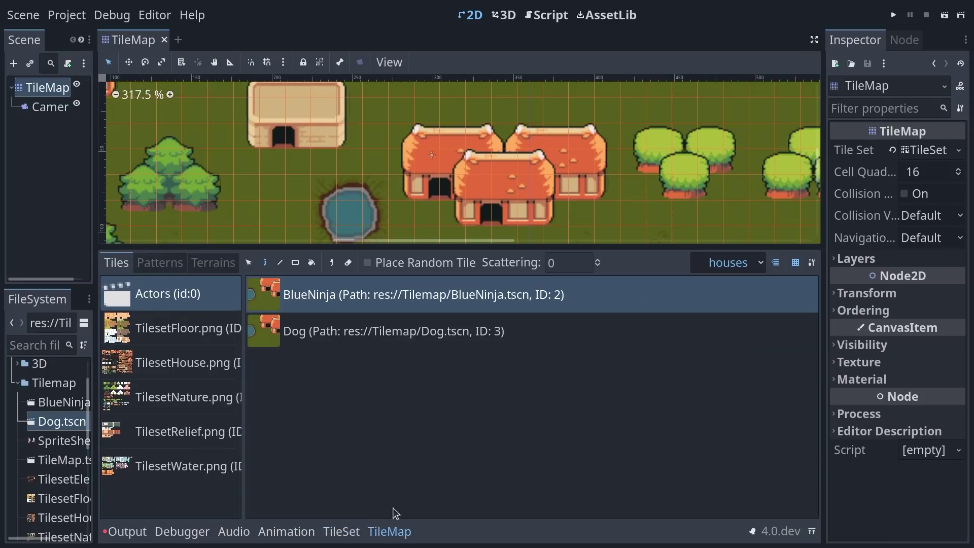
left_click_drag(488, 248, 503, 364)
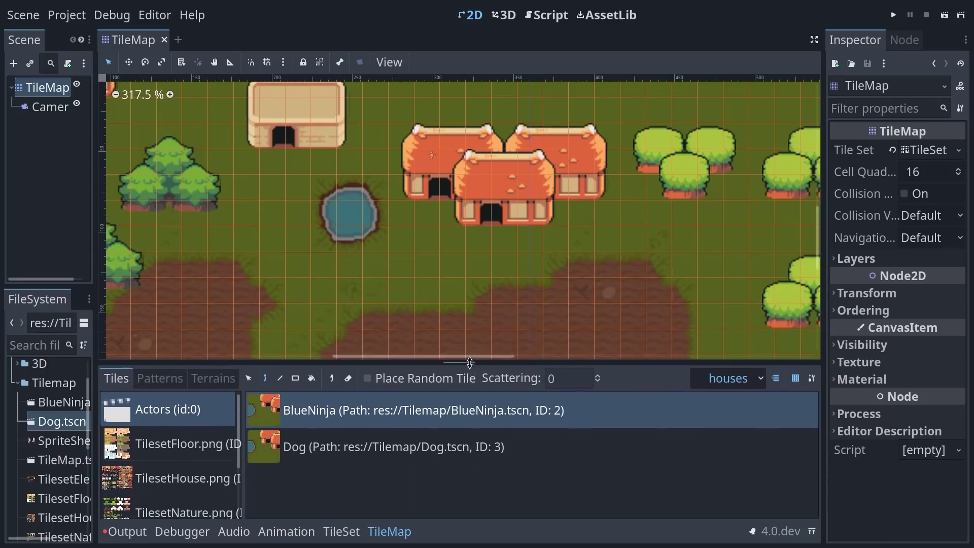
left_click(527, 236)
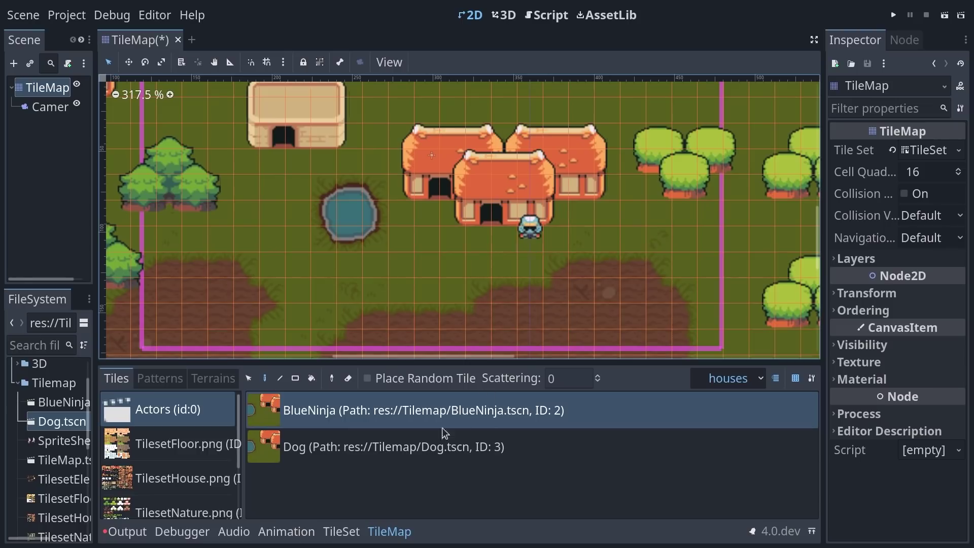
left_click(400, 449)
left_click(315, 156)
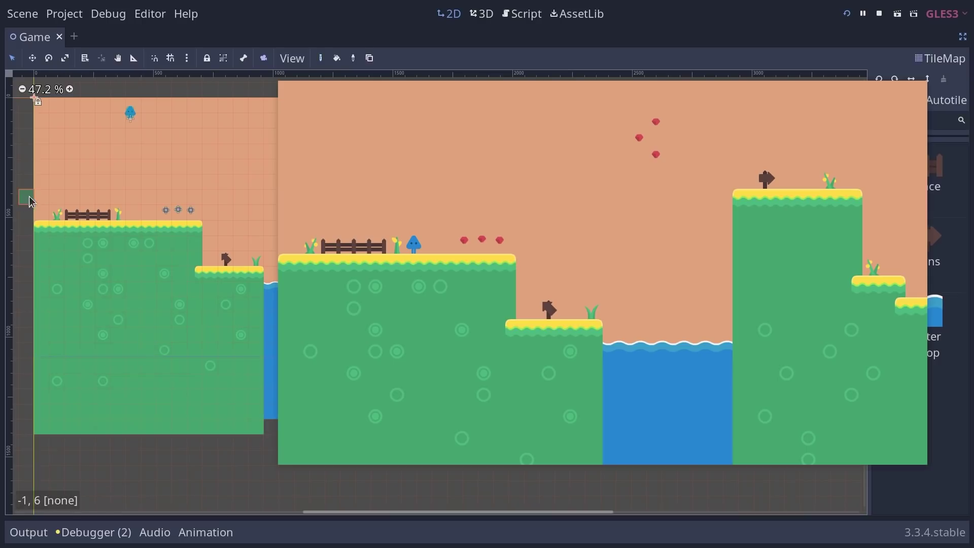
- Level the raised platform, paint a wall rectangle, and filter the output log's message types
right_click_drag(29, 200, 198, 259)
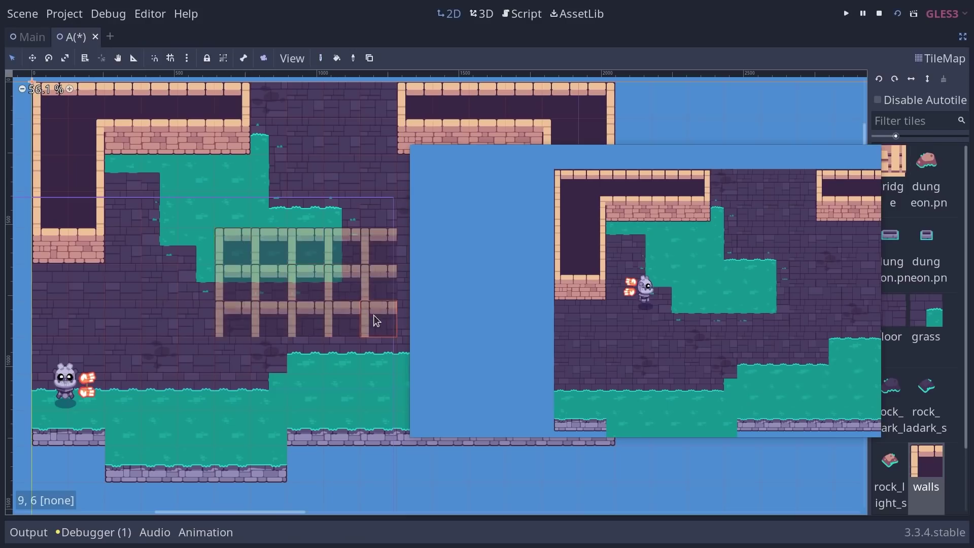
left_click_drag(228, 244, 381, 328, "ctrl+shift")
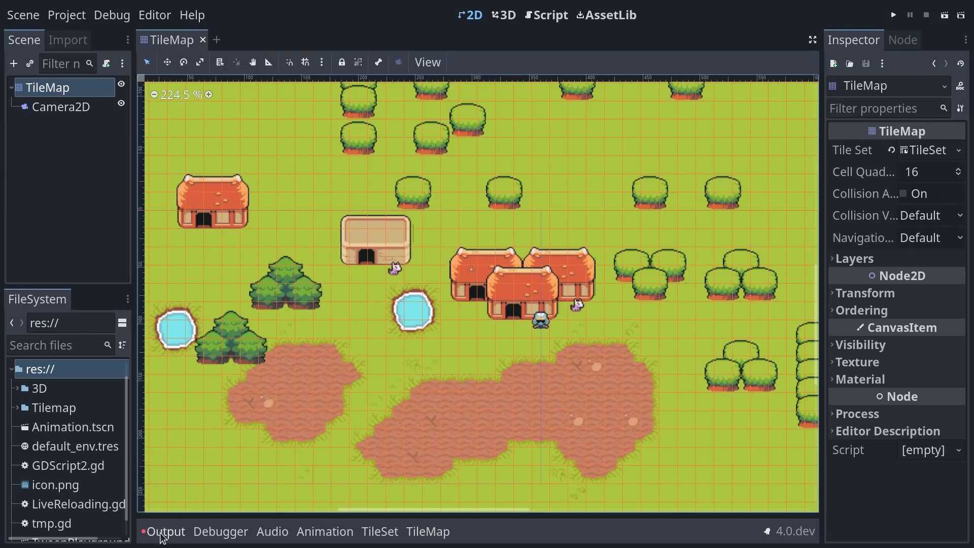
left_click(165, 531)
left_click(797, 415)
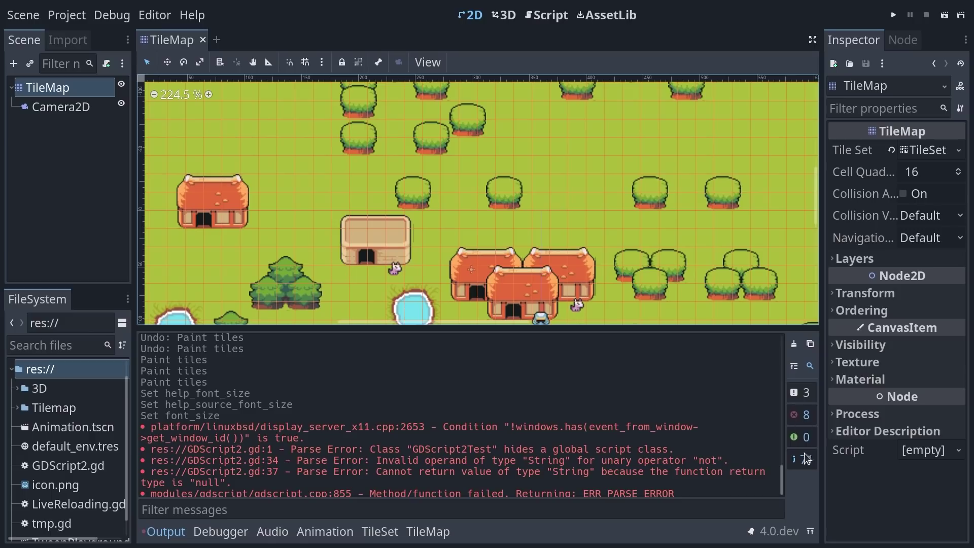
left_click(805, 460)
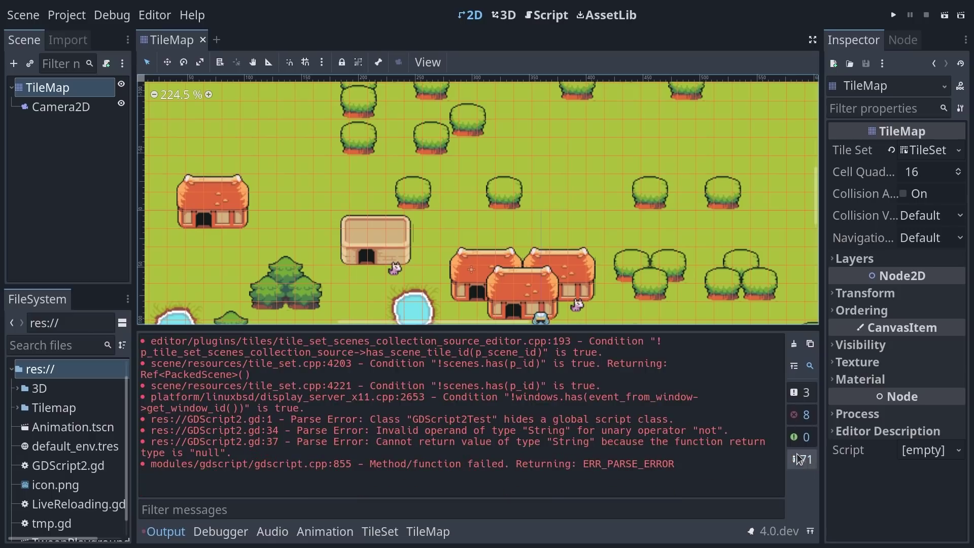
left_click(801, 395)
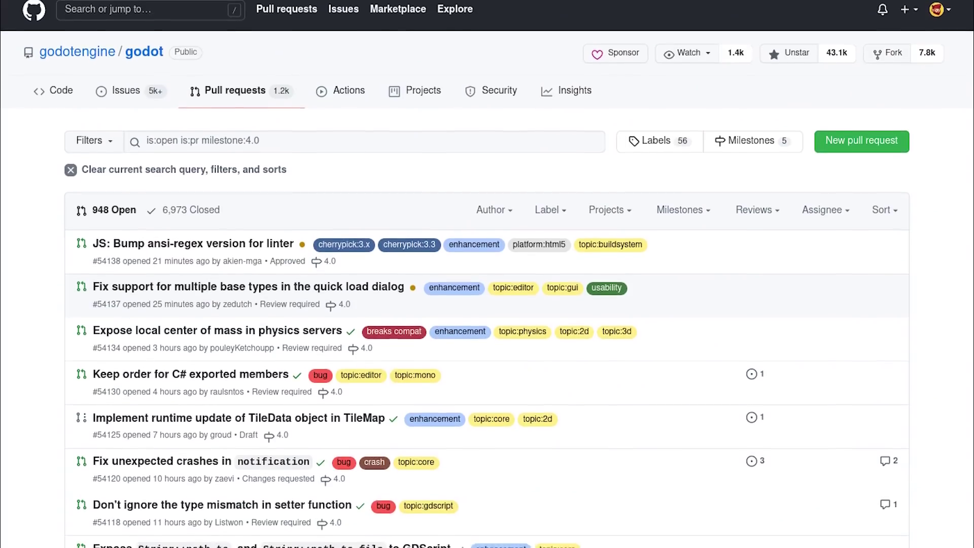
scroll(487, 274, "down", 1)
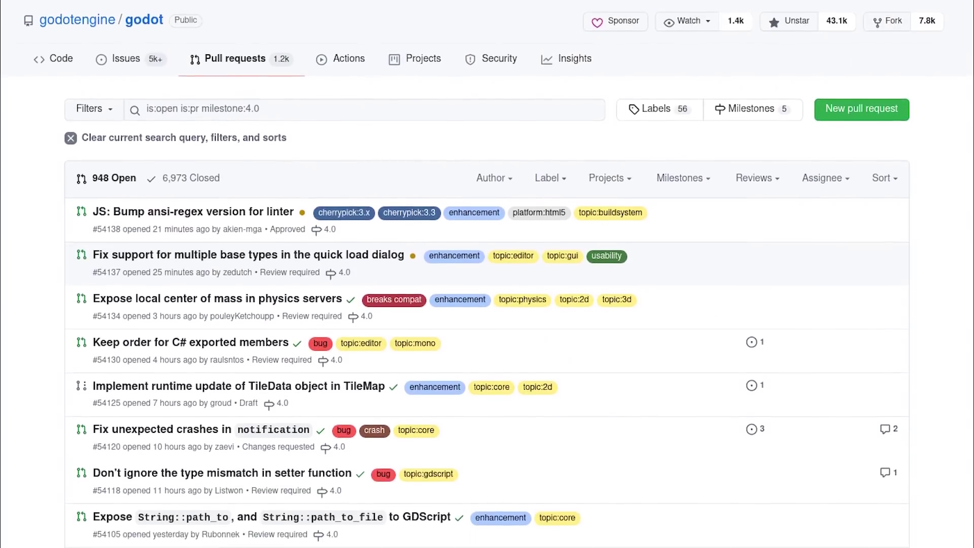
scroll(487, 275, "down", 1)
scroll(488, 274, "down", 1)
scroll(488, 273, "down", 2)
scroll(487, 274, "down", 2)
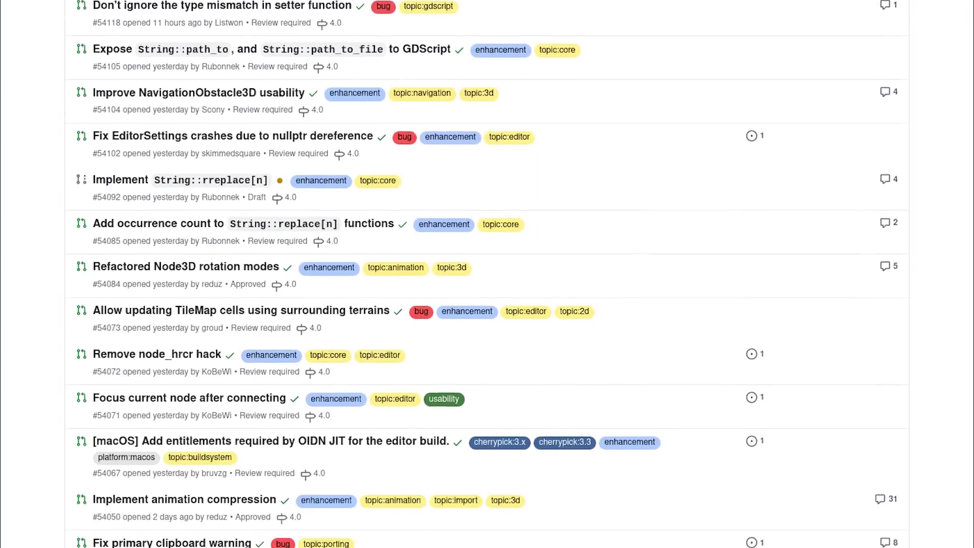
scroll(487, 274, "down", 2)
scroll(487, 274, "down", 2)
scroll(487, 274, "down", 1)
scroll(488, 274, "down", 2)
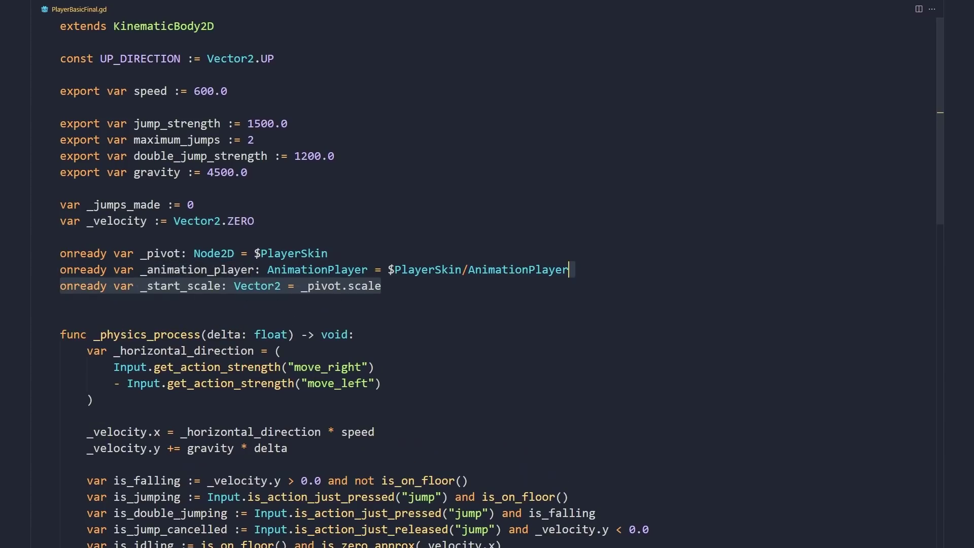
scroll(470, 289, "down", 1)
scroll(487, 274, "down", 3)
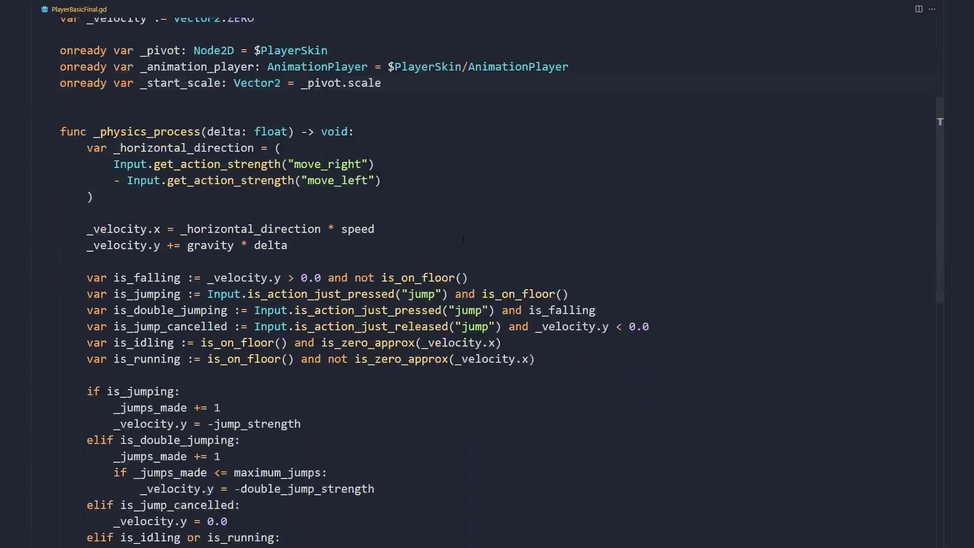
scroll(487, 275, "down", 4)
scroll(940, 121, "down", 4)
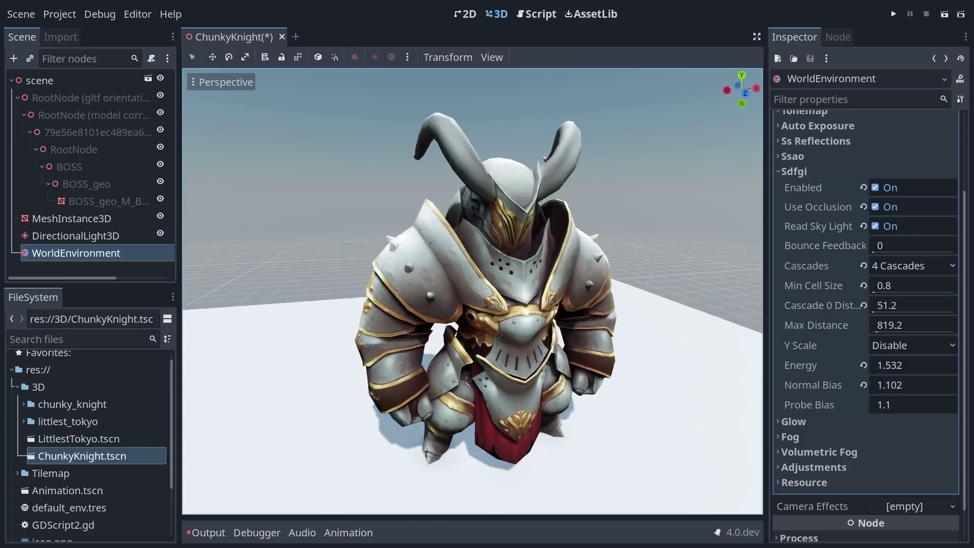